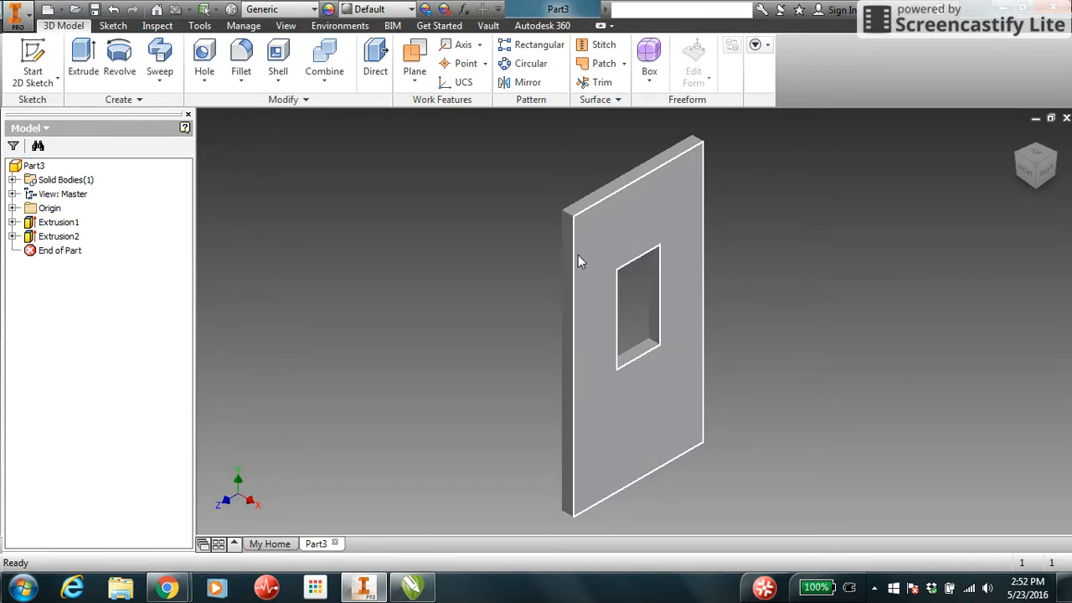
Start a sketch on the plate's front face and draw a circle about 0.27 in in diameter centred below the rectangular opening
right_click(598, 234)
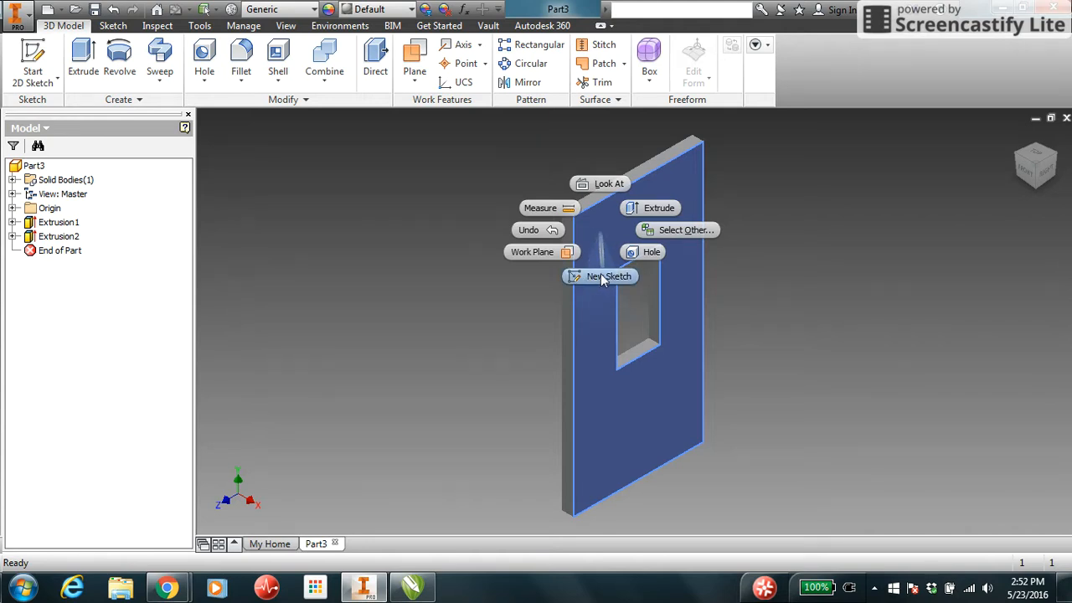
left_click(595, 276)
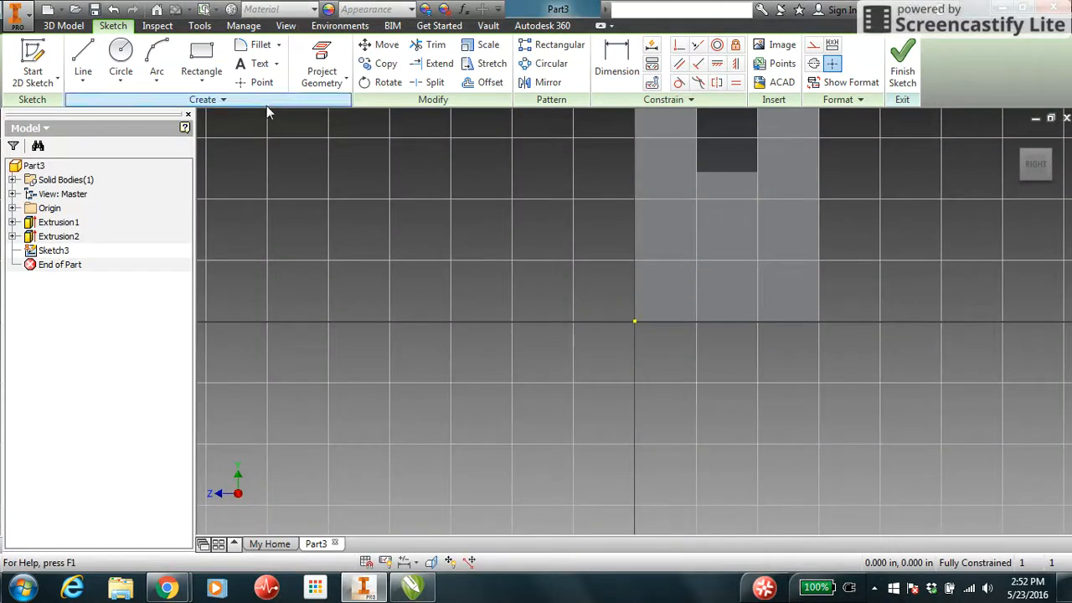
left_click(119, 53)
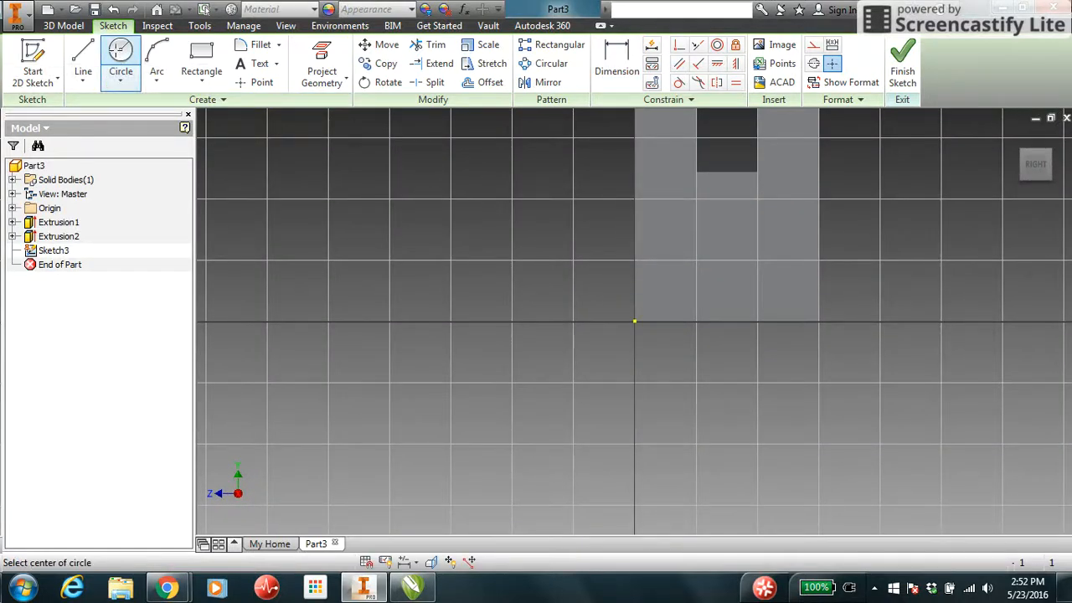
left_click(725, 245)
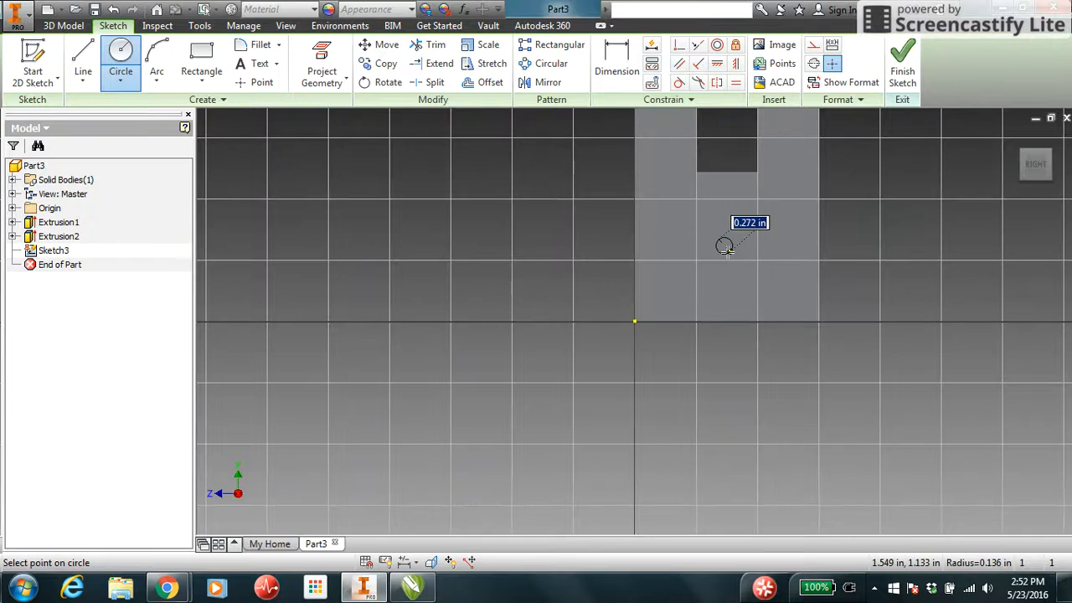
left_click(727, 251)
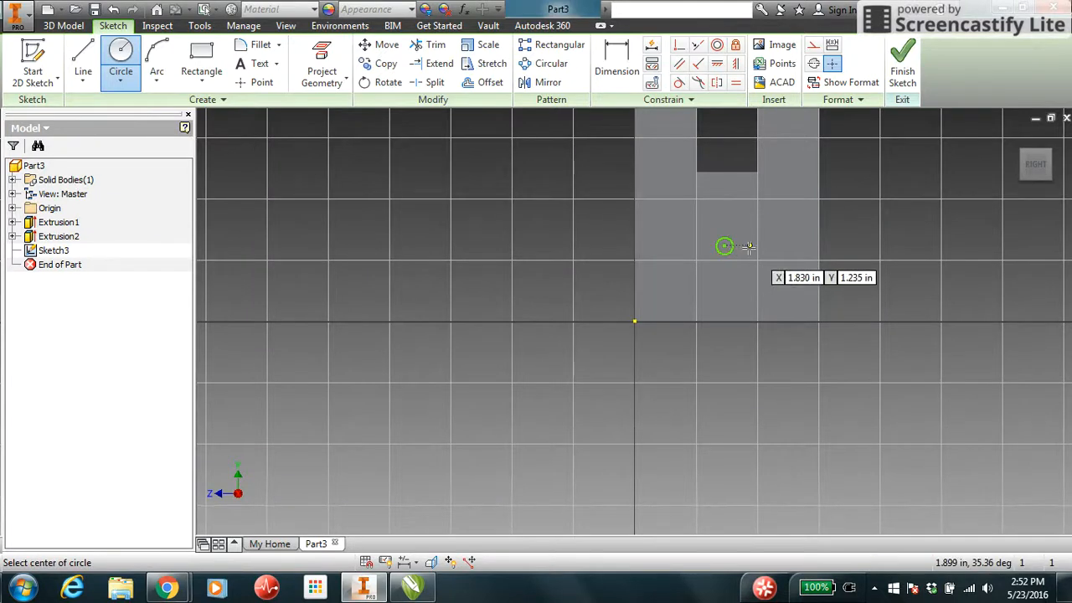
Draw a second circle about 0.19 in in diameter near the plate's top edge, centred above the rectangular opening, and finish the sketch
left_click(1026, 173)
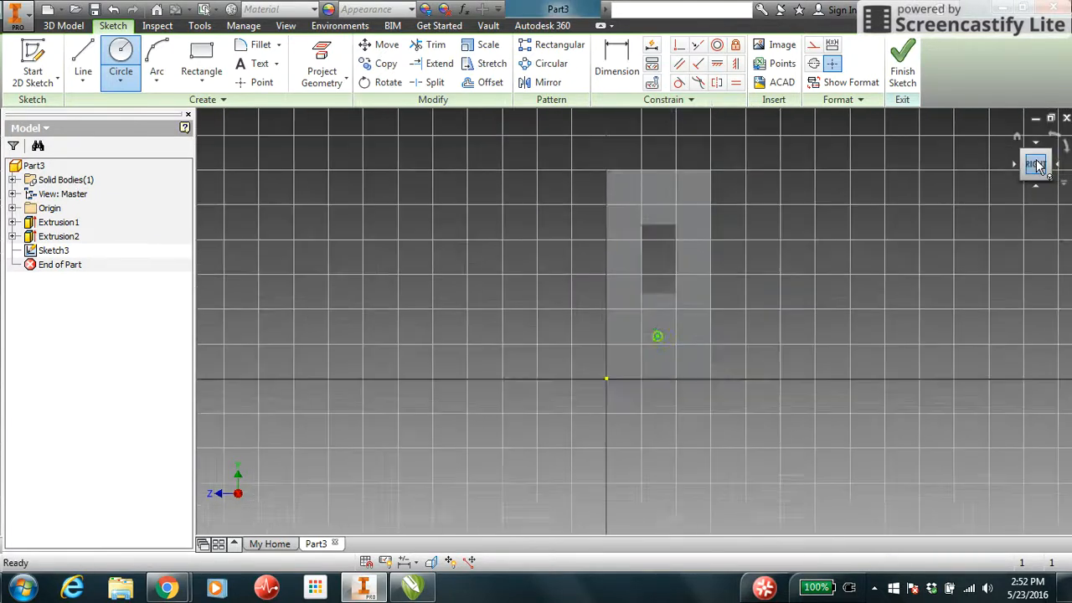
scroll(644, 253, "up", 7)
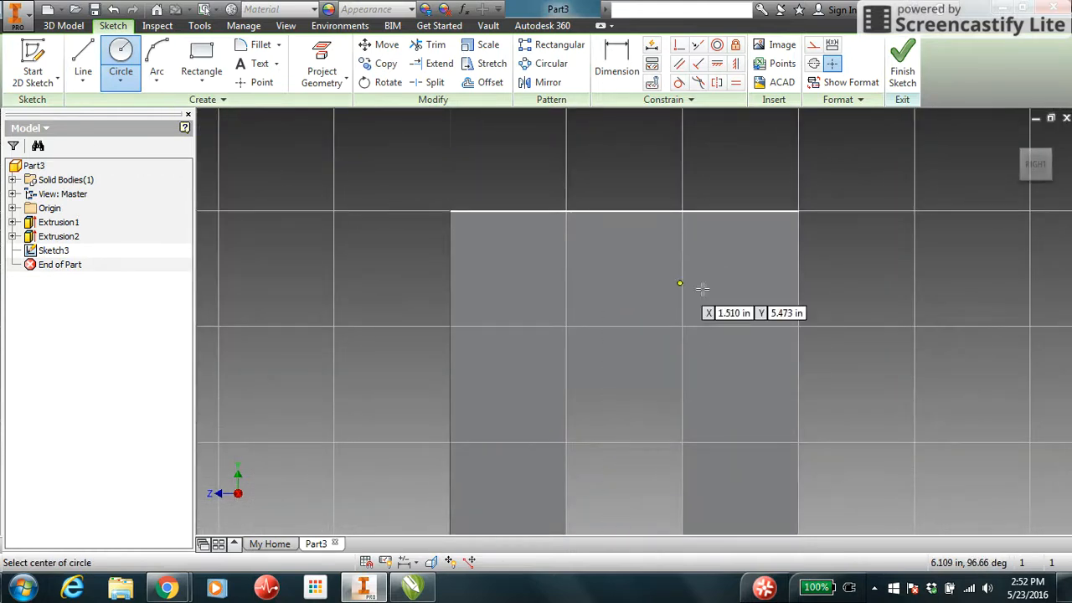
left_click(620, 260)
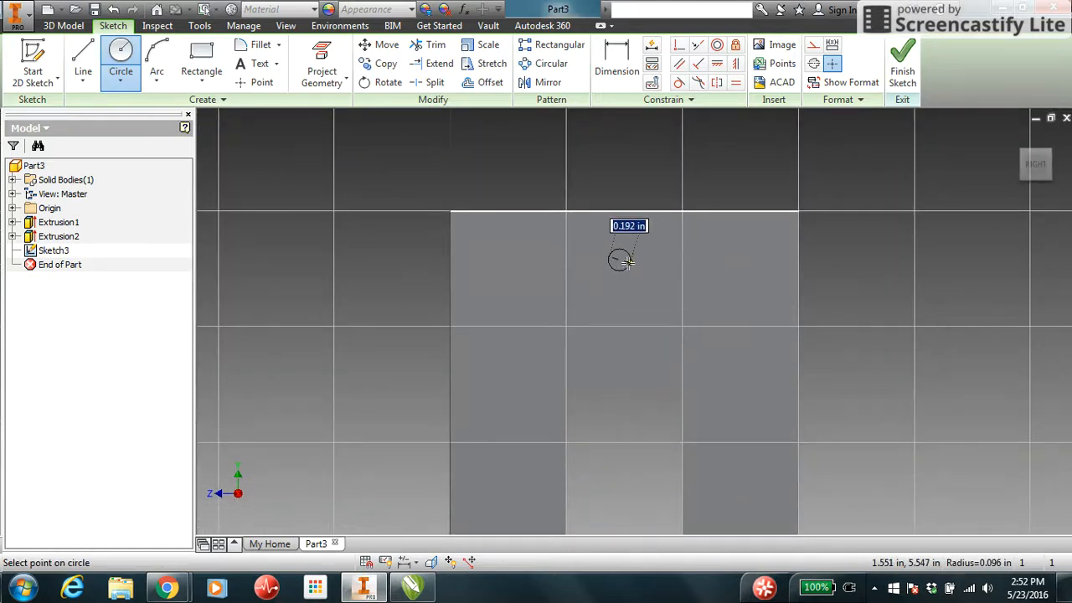
left_click(628, 261)
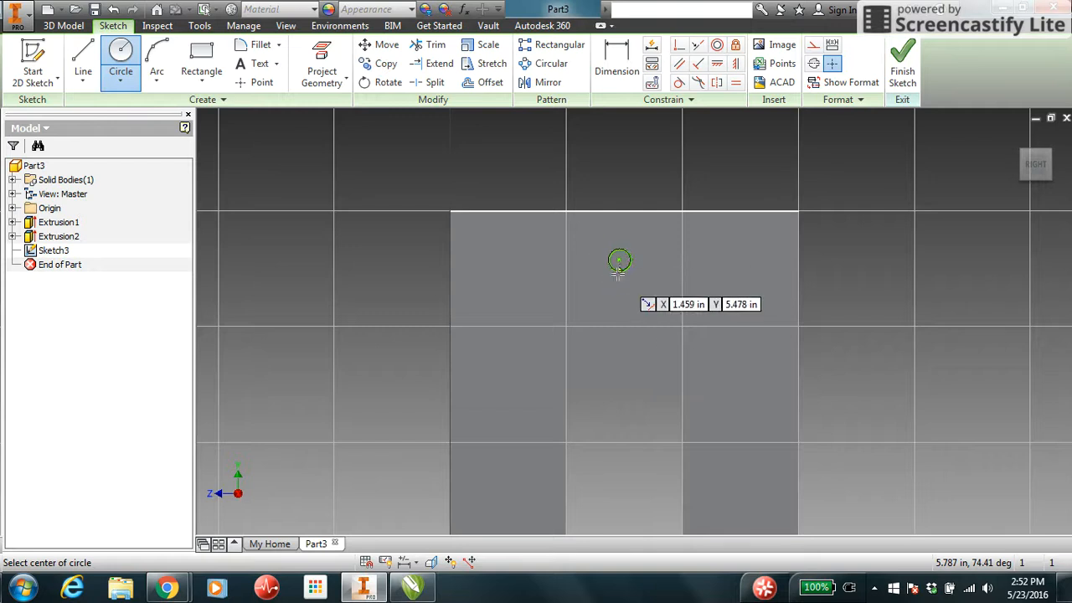
scroll(629, 256, "up", 6)
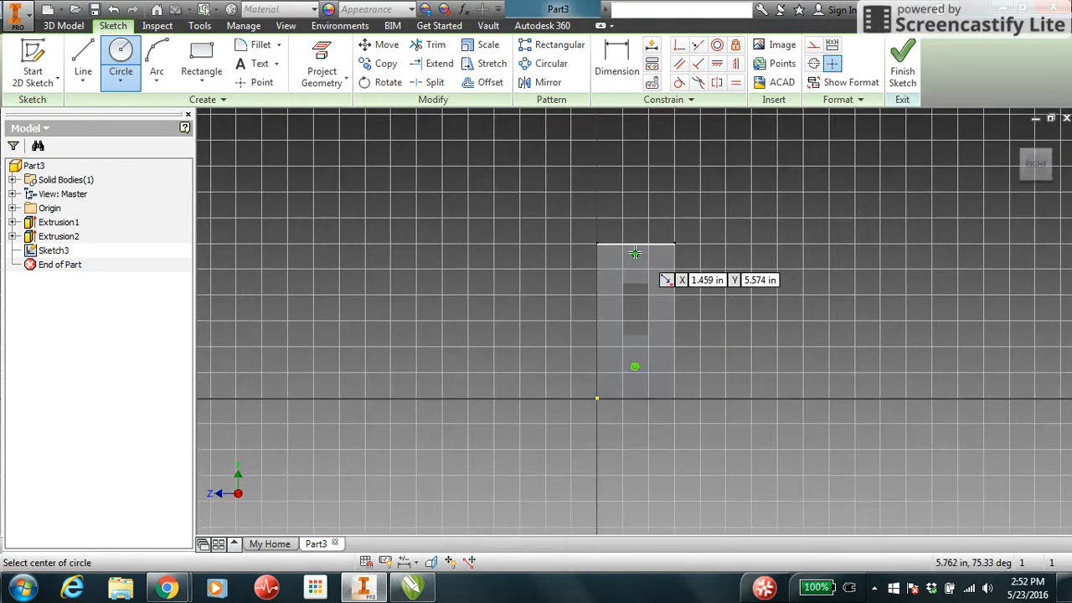
left_click(900, 65)
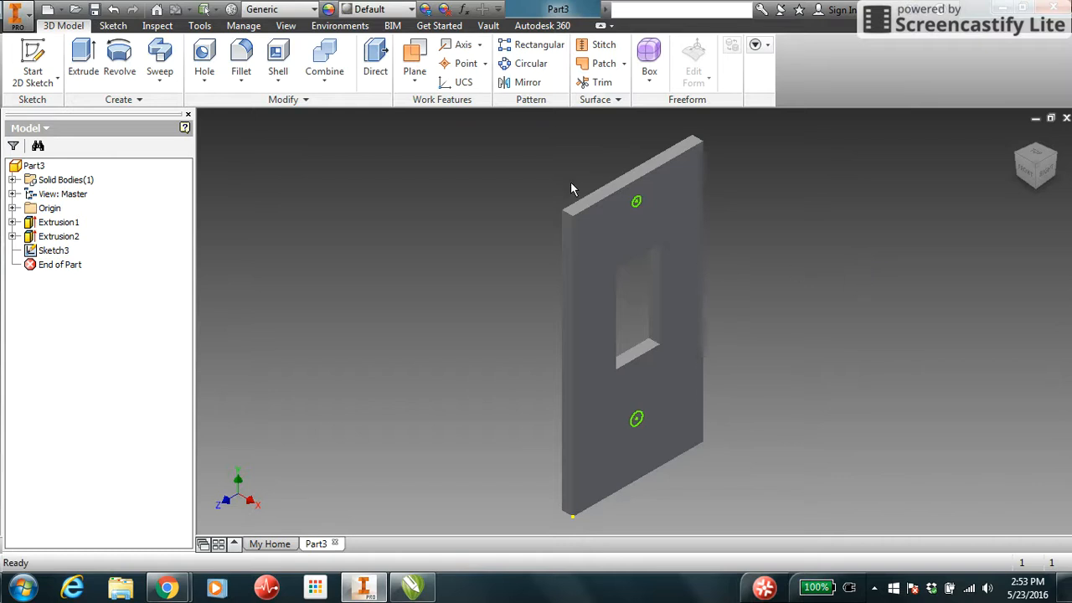
Create countersunk through-all holes at both circle centres with 0.375 in countersink diameter, 82 deg angle and 0.25 in hole diameter
left_click(205, 57)
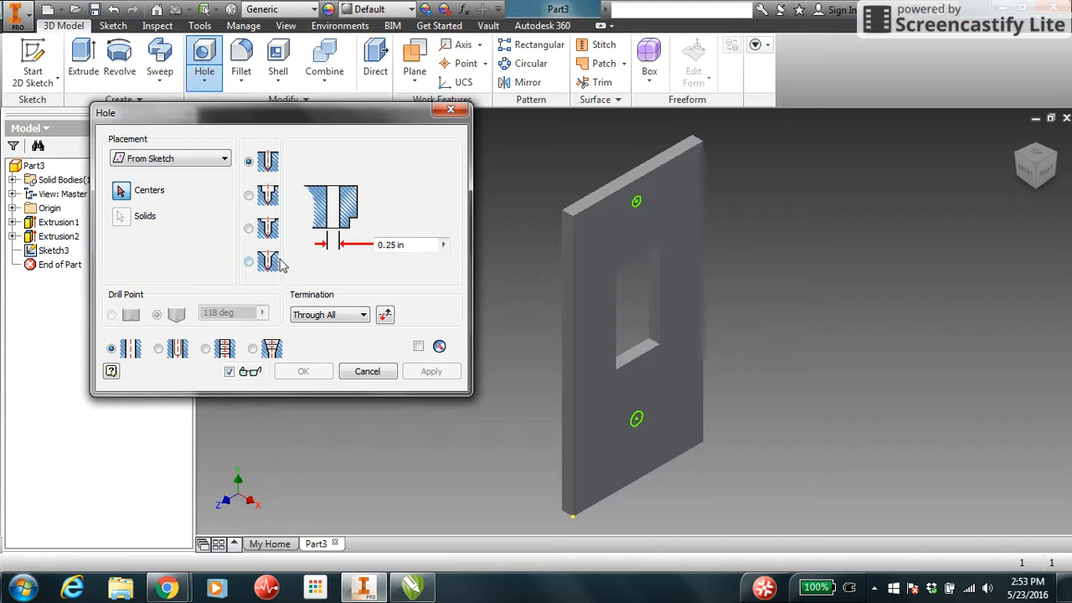
left_click(251, 262)
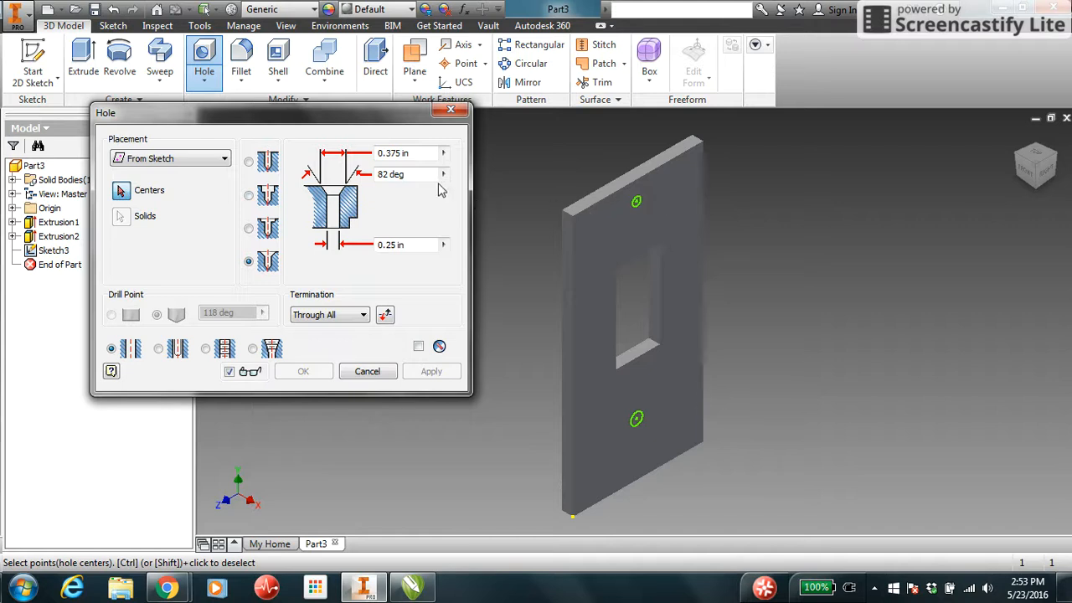
left_click(635, 202)
left_click(636, 202)
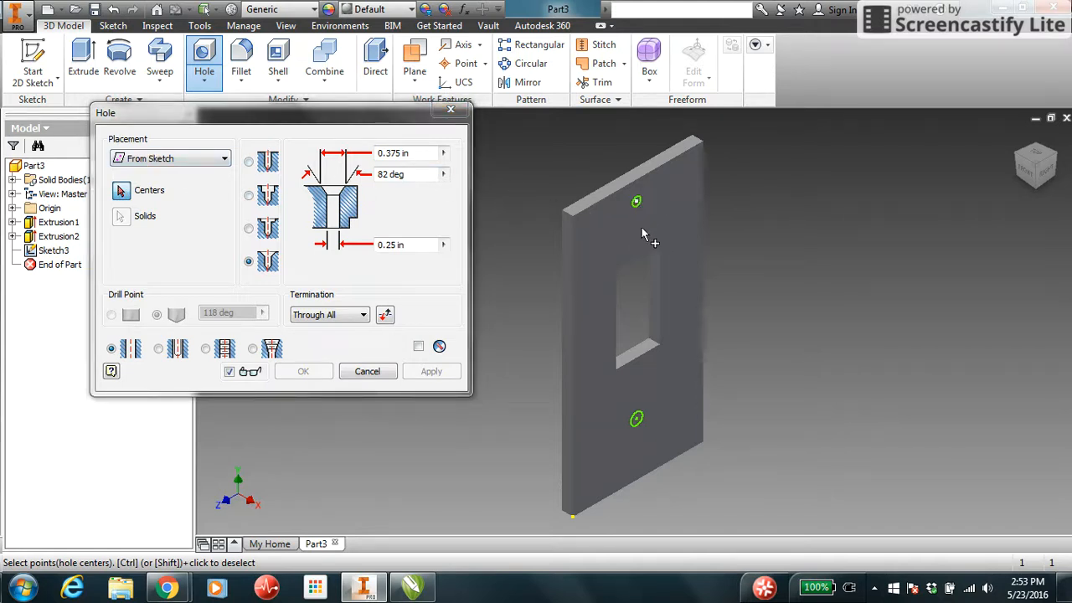
left_click(636, 420)
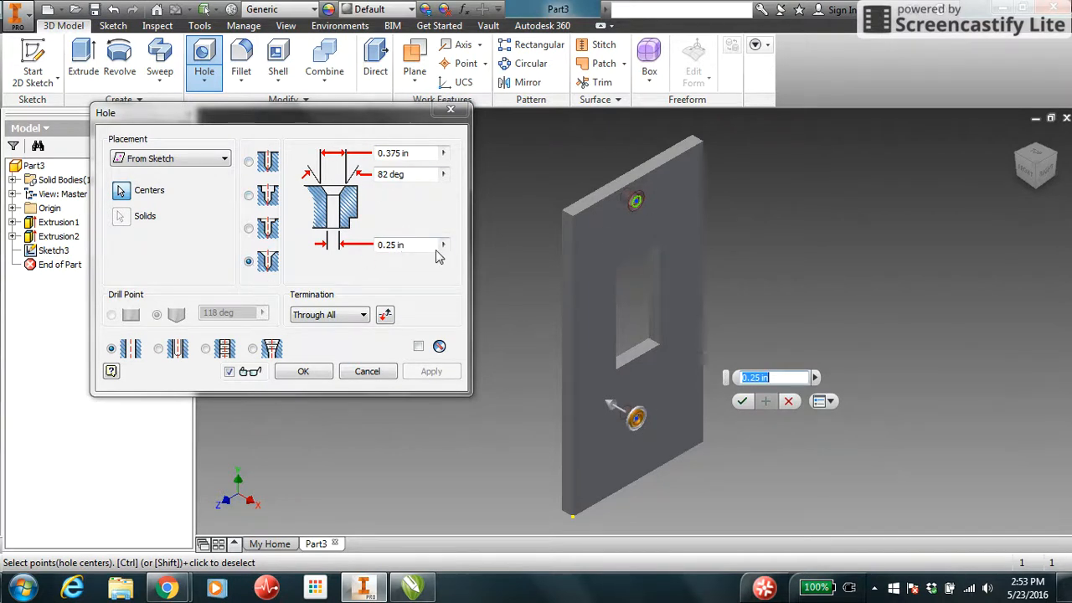
left_click(741, 403)
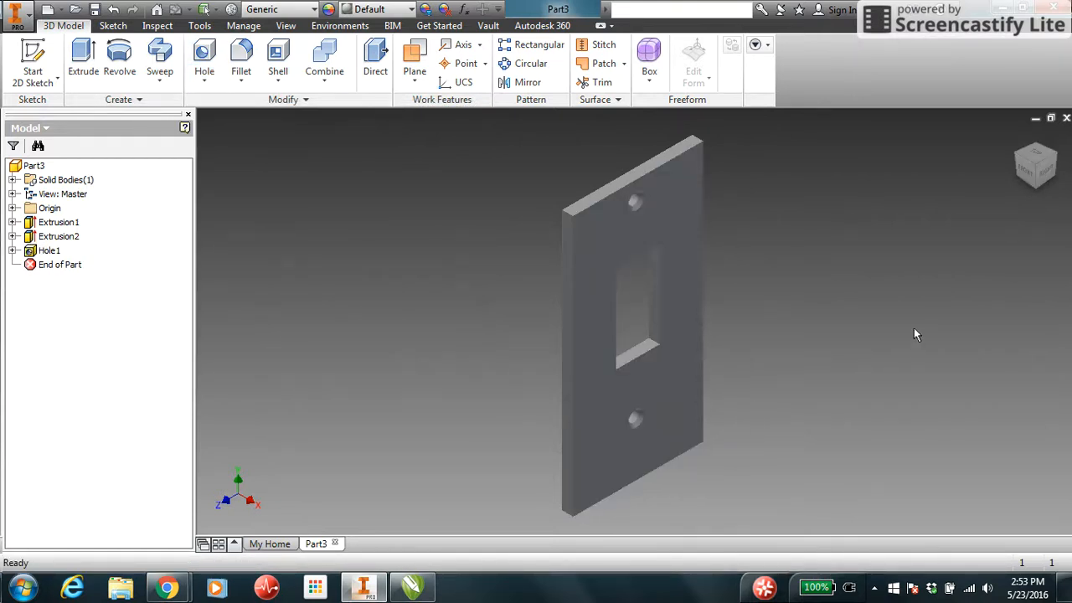
Shell the plate to a thickness of 0.1 in, removing its back face
left_click(1049, 176)
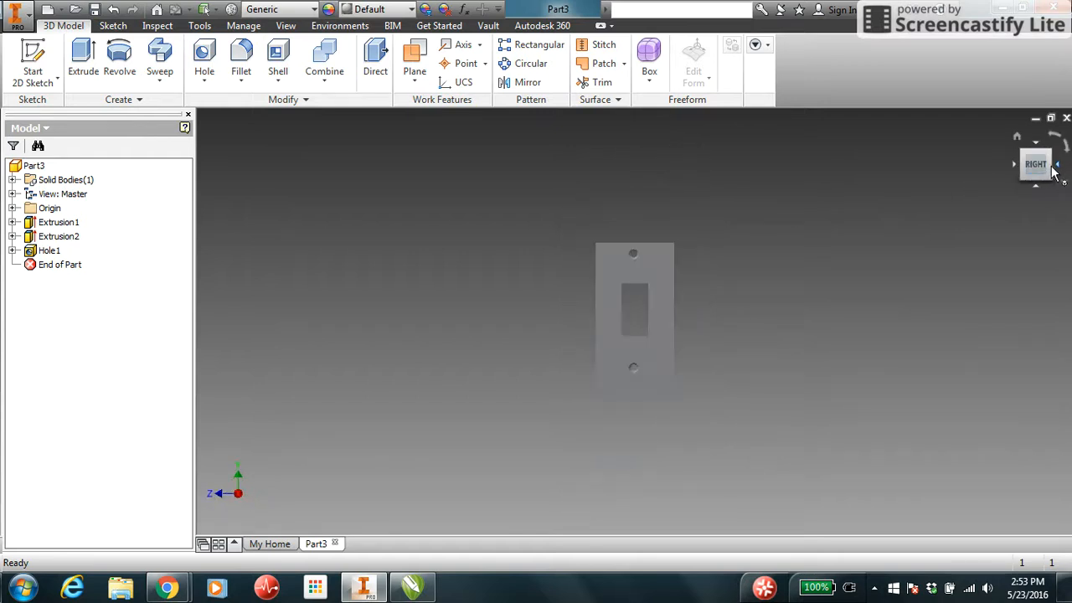
left_click(1057, 168)
left_click(1057, 168)
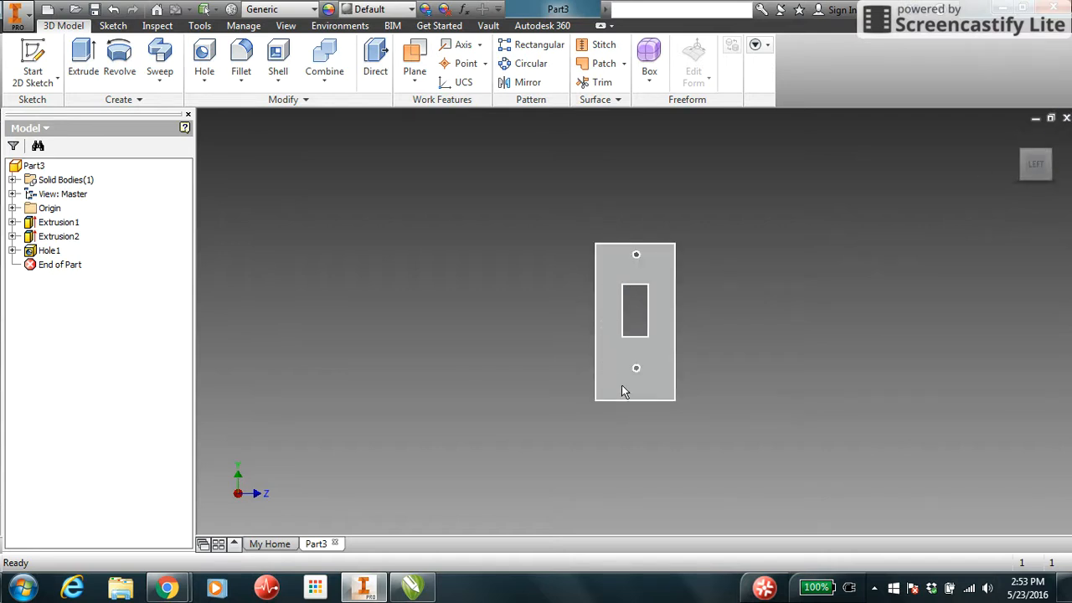
left_click(1020, 153)
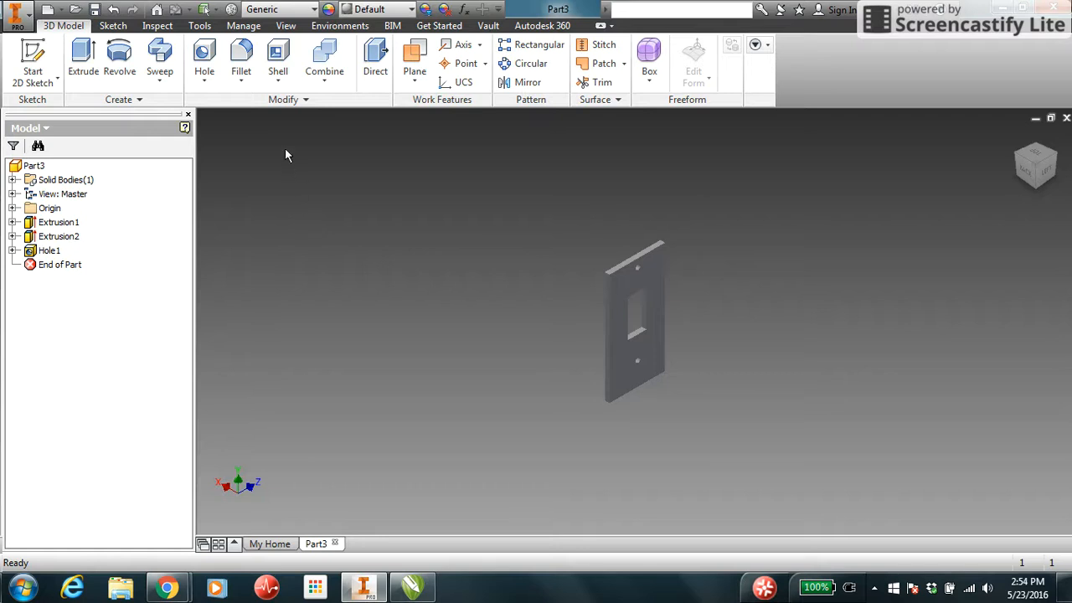
left_click(275, 55)
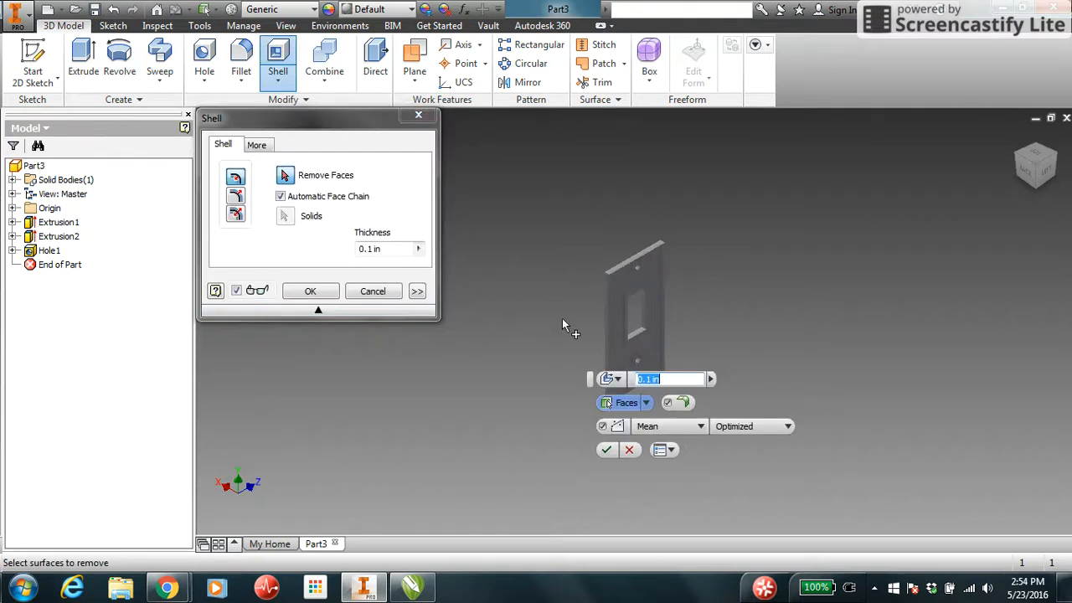
left_click(619, 310)
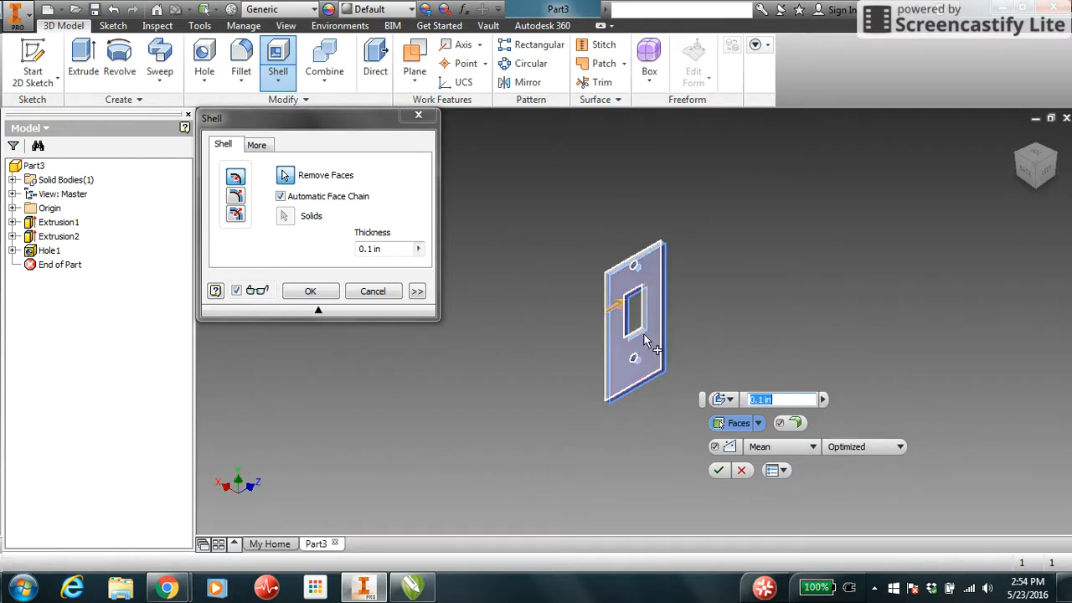
left_click(719, 471)
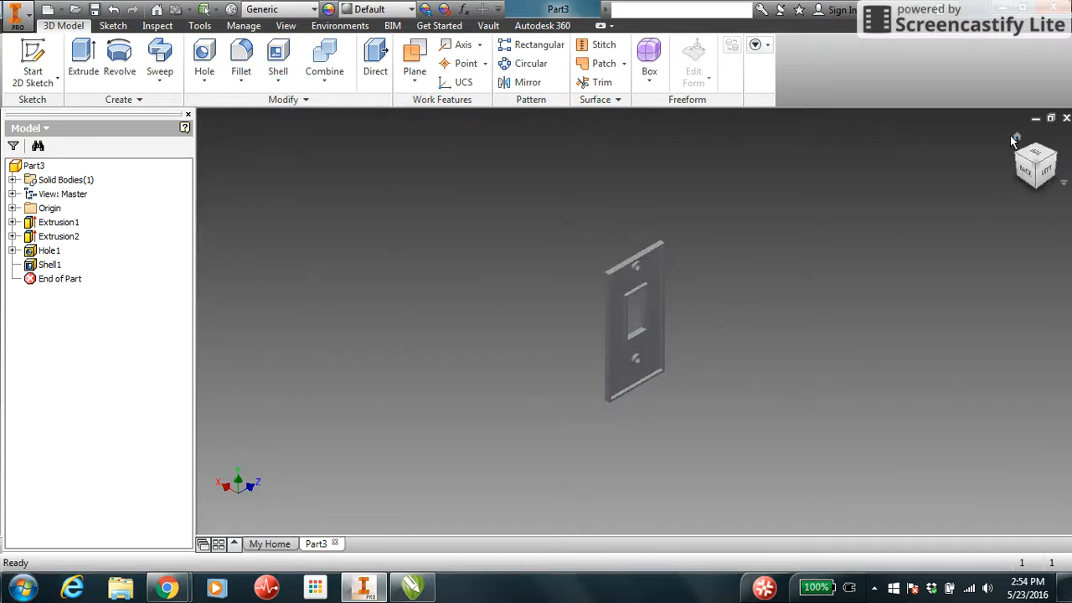
Fillet the four outer edges of the plate's front face with a 0.125 in radius
left_click(1012, 135)
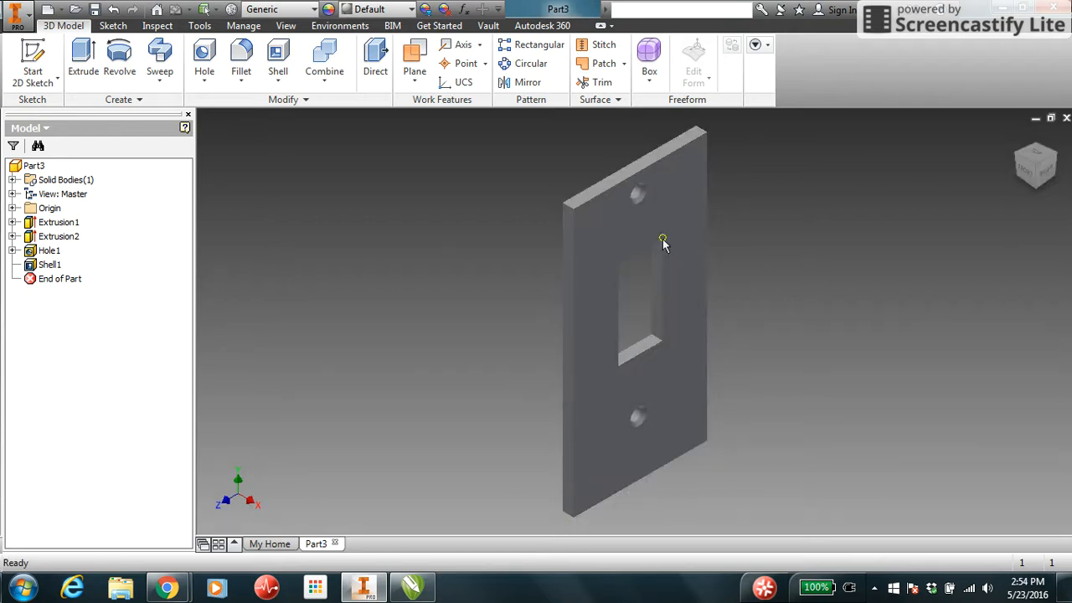
left_click(247, 54)
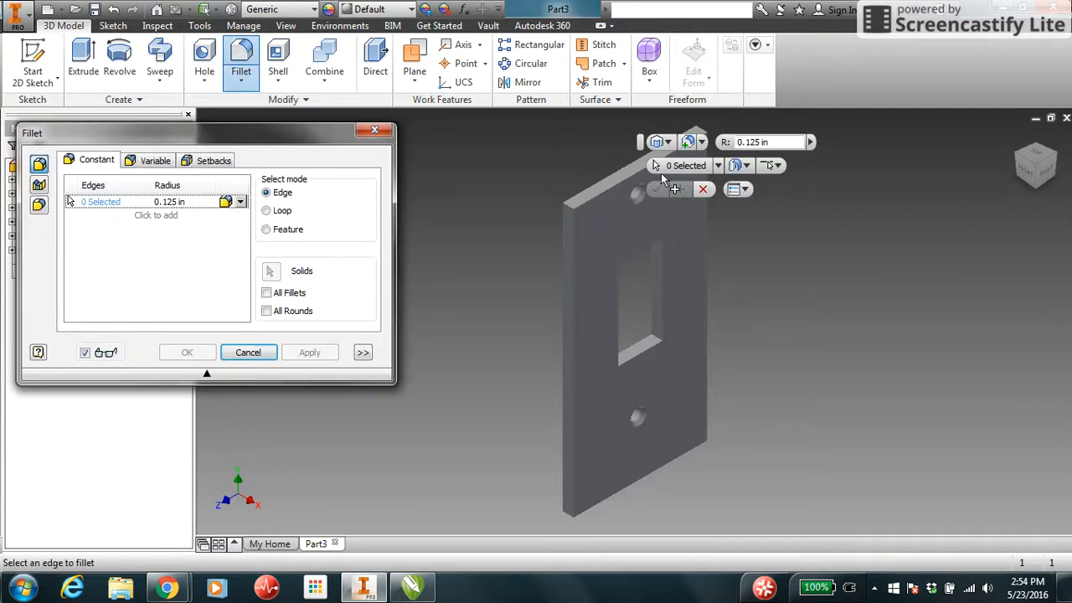
left_click(609, 199)
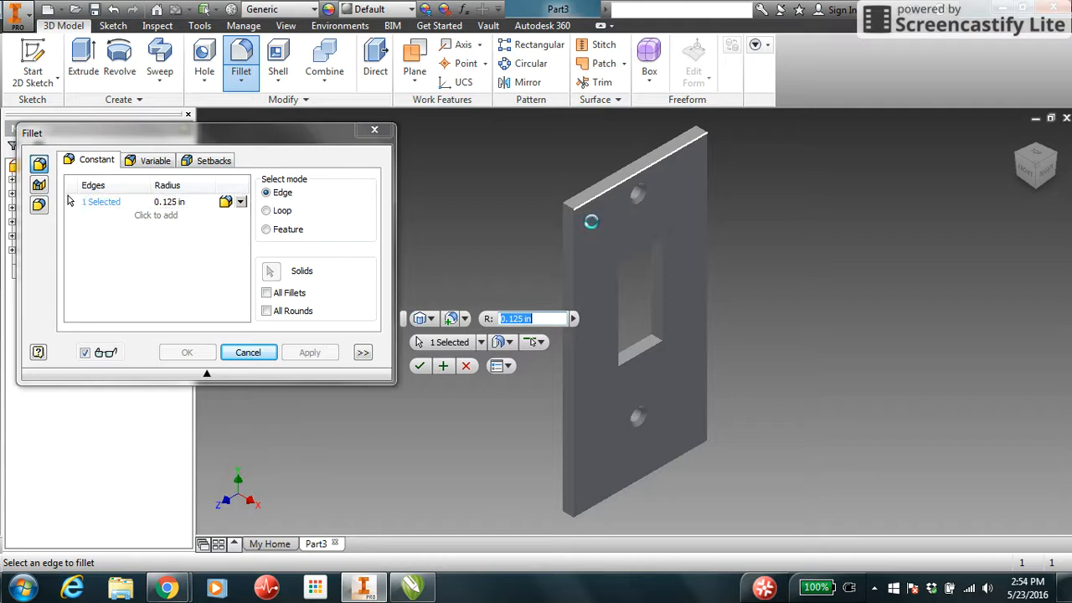
left_click(573, 266)
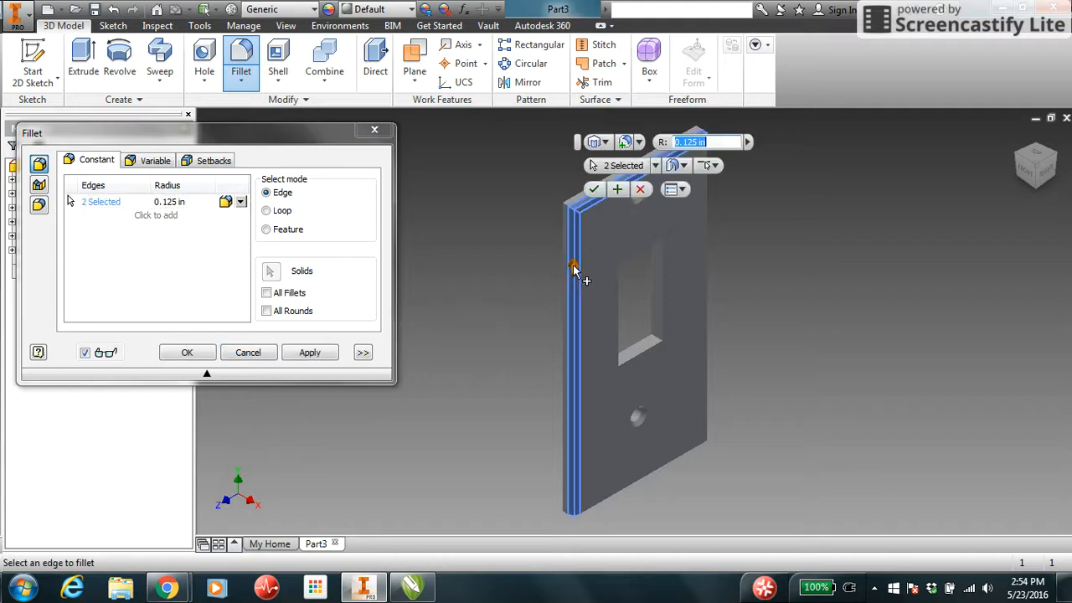
left_click(649, 479)
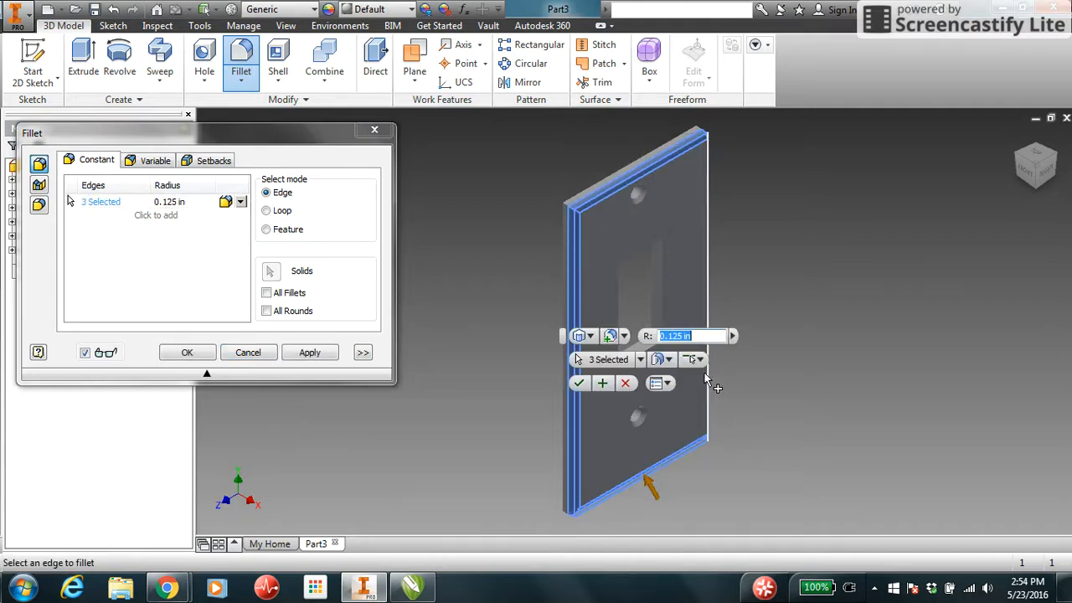
left_click(708, 381)
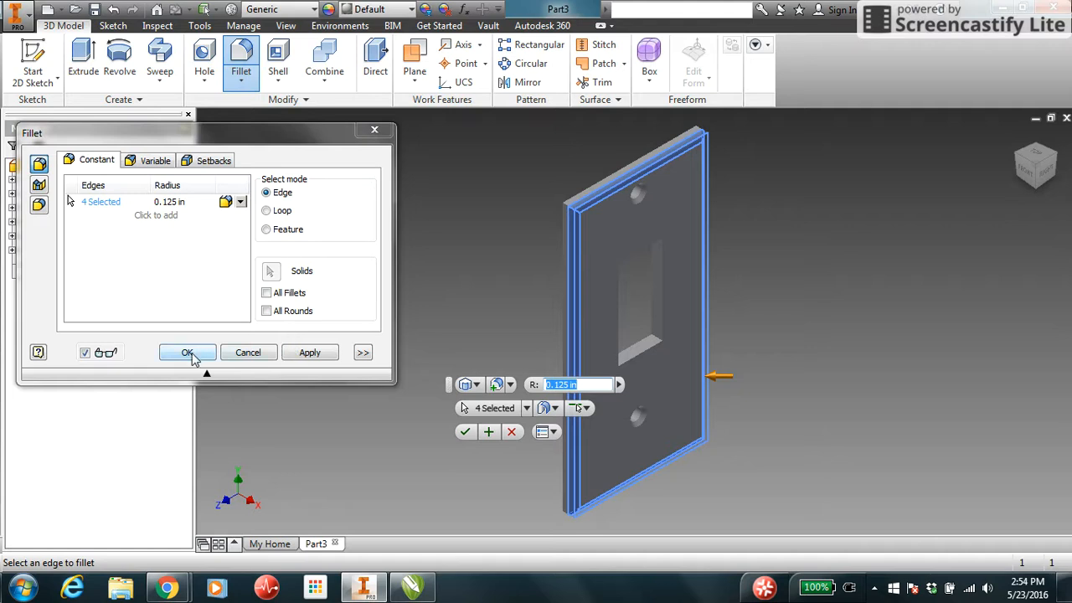
left_click(462, 432)
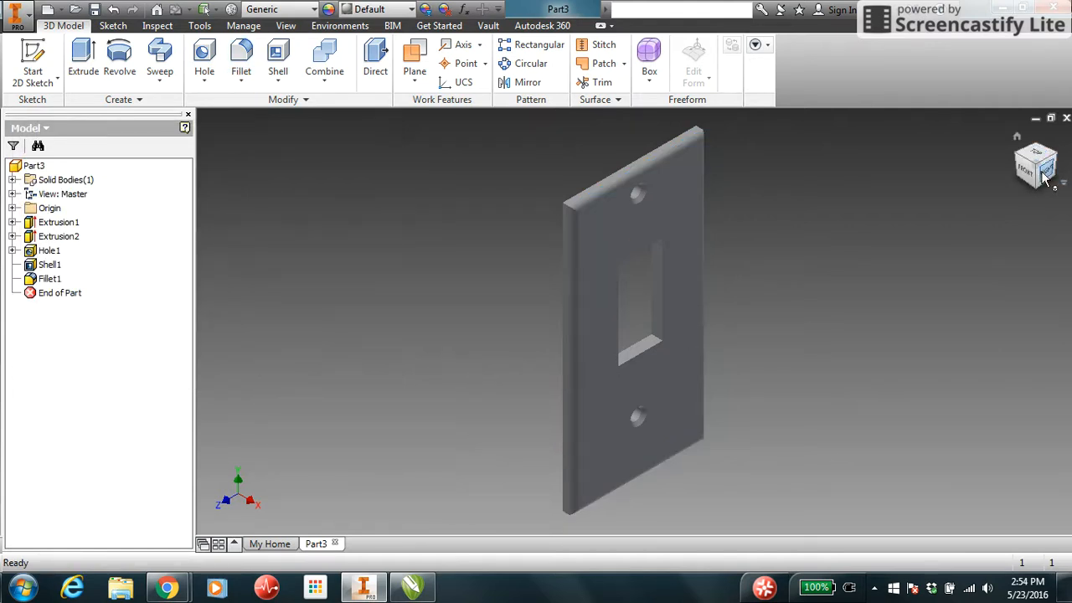
Sketch a circle about 0.53 in in diameter on the front face, left of and slightly above the lower screw hole, and finish the sketch
left_click(1043, 176)
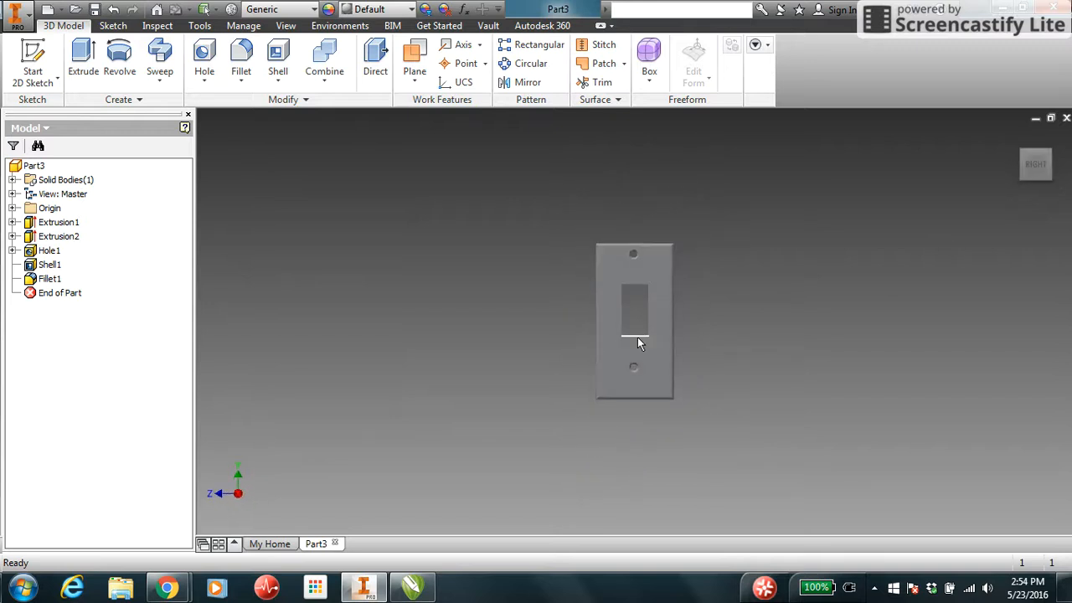
scroll(640, 329, "down", 6)
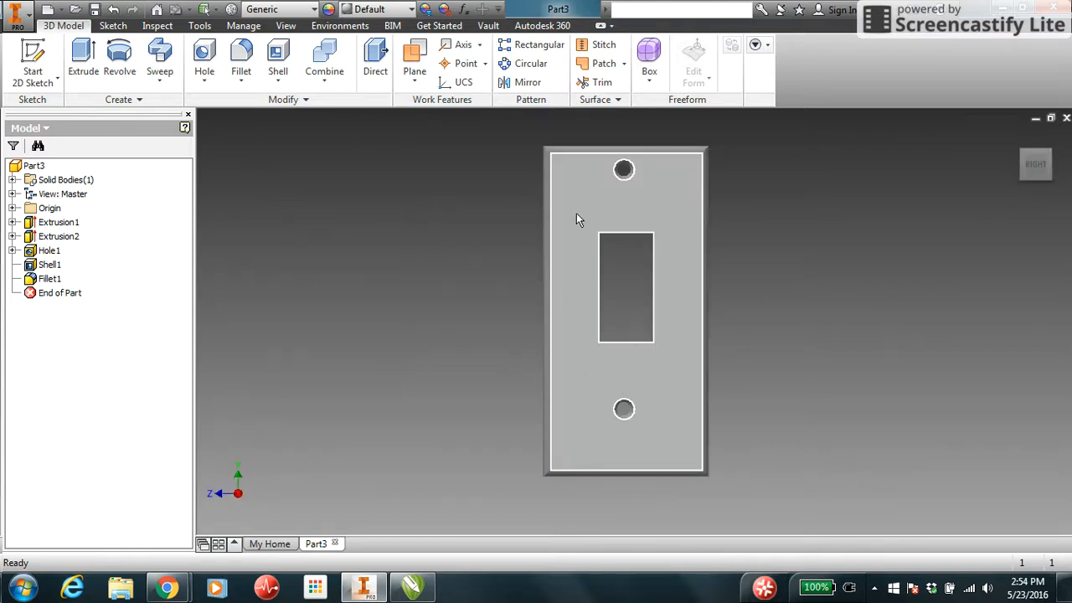
right_click(576, 214)
left_click(569, 259)
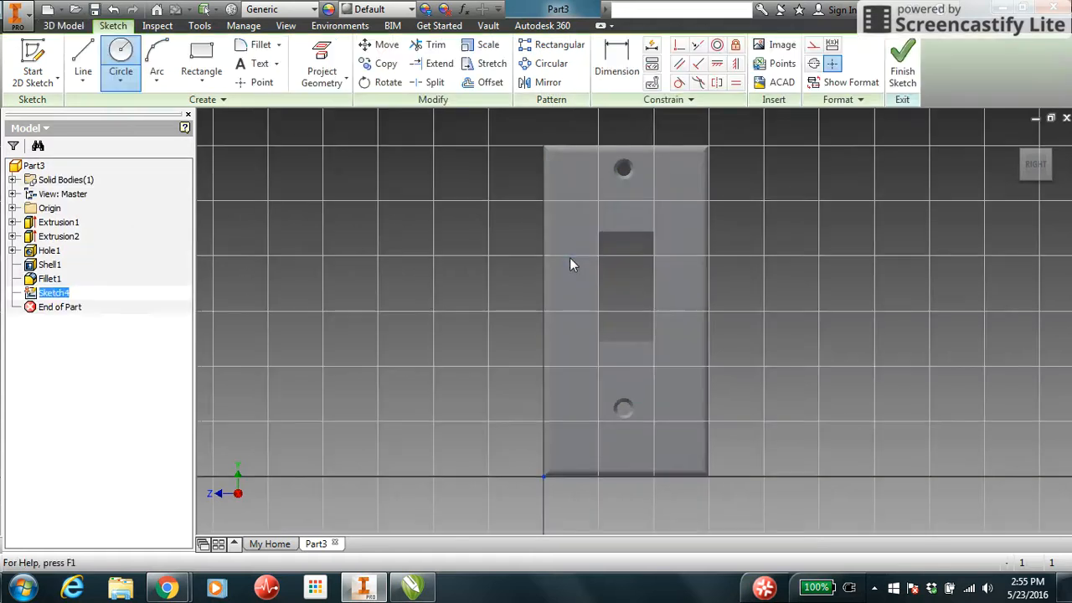
left_click(122, 60)
left_click(670, 223)
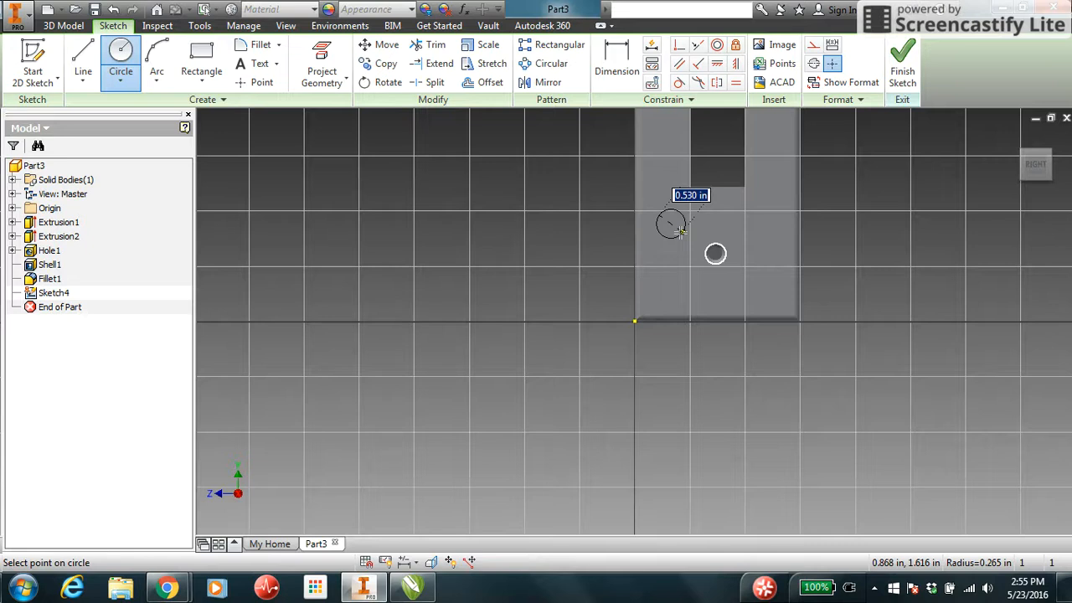
left_click(680, 231)
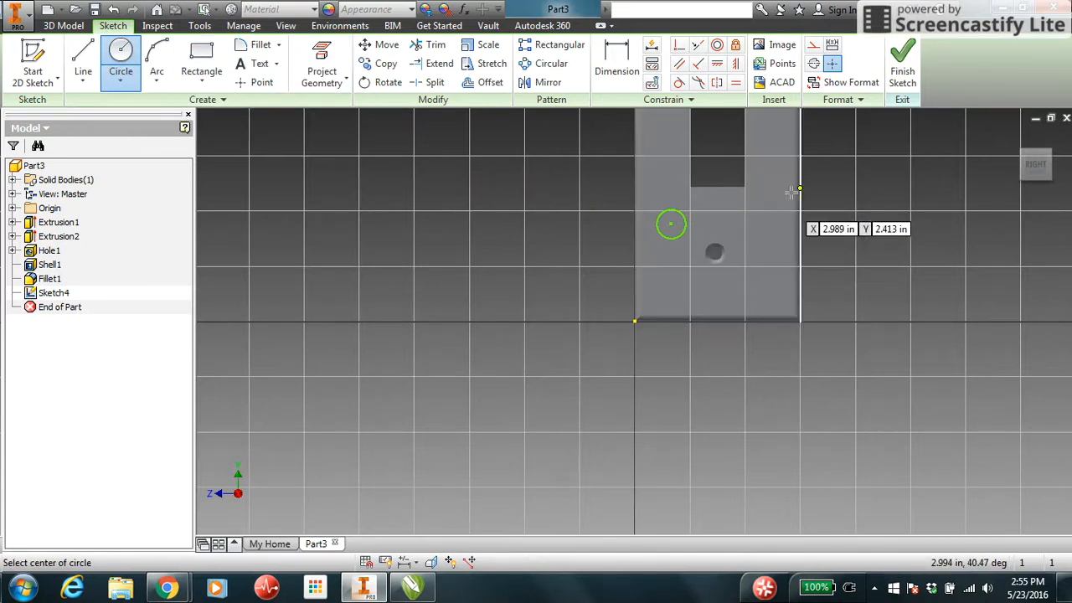
left_click(903, 56)
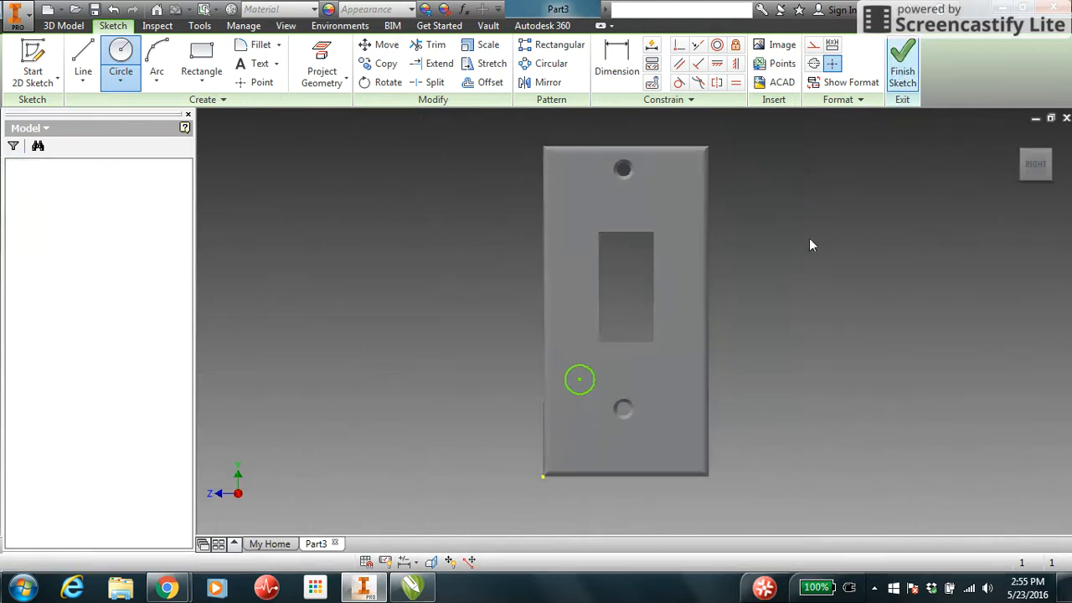
Extrude the sketched circle on the plate's front face outward by 0.25 in as a joined cylindrical boss
left_click(83, 59)
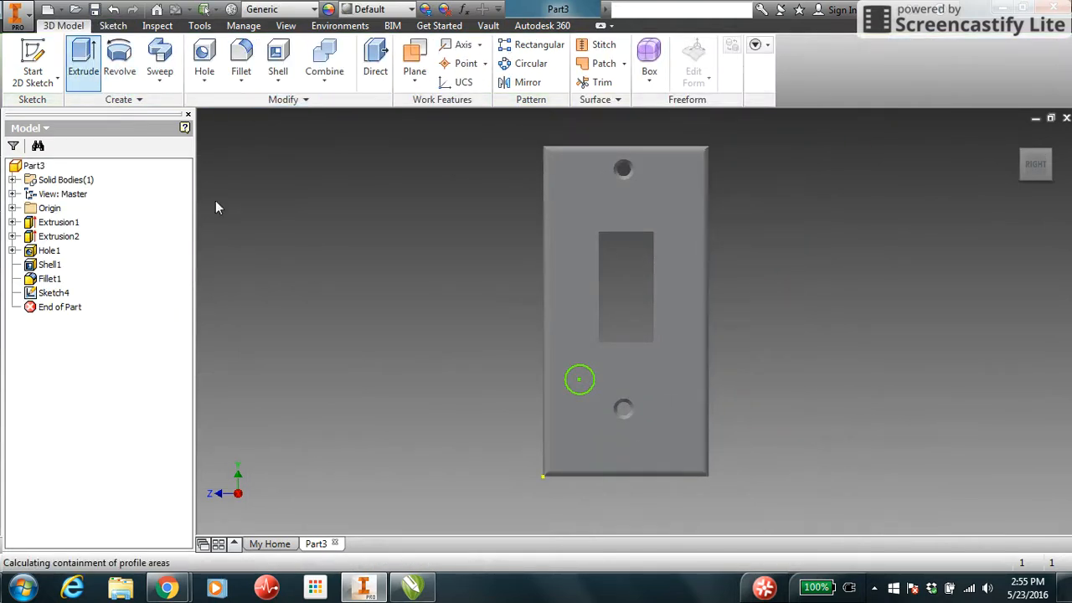
left_click(578, 378)
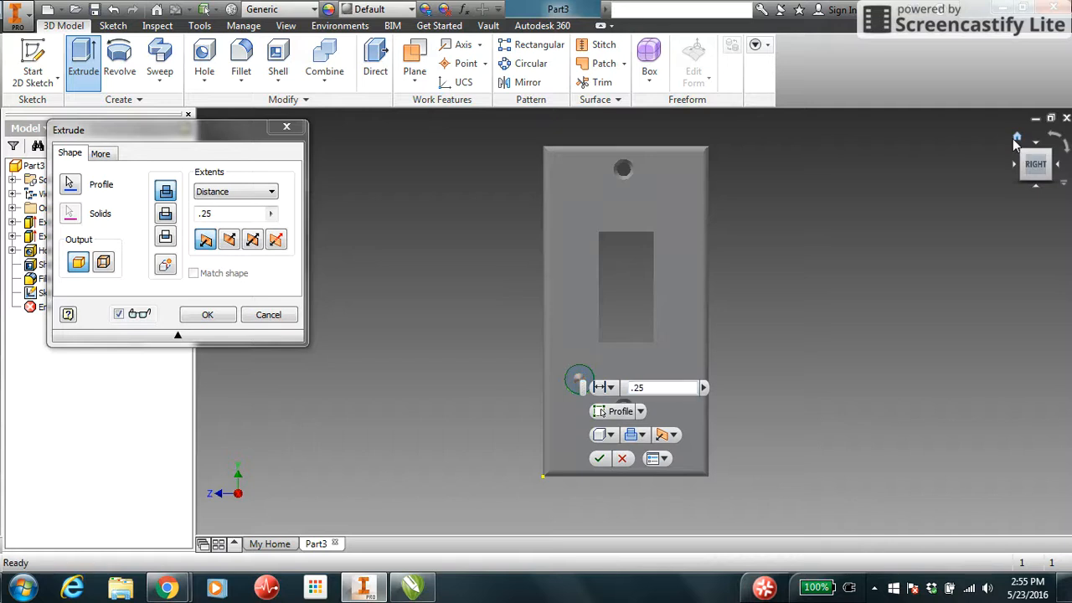
left_click(1017, 138)
left_click(599, 457)
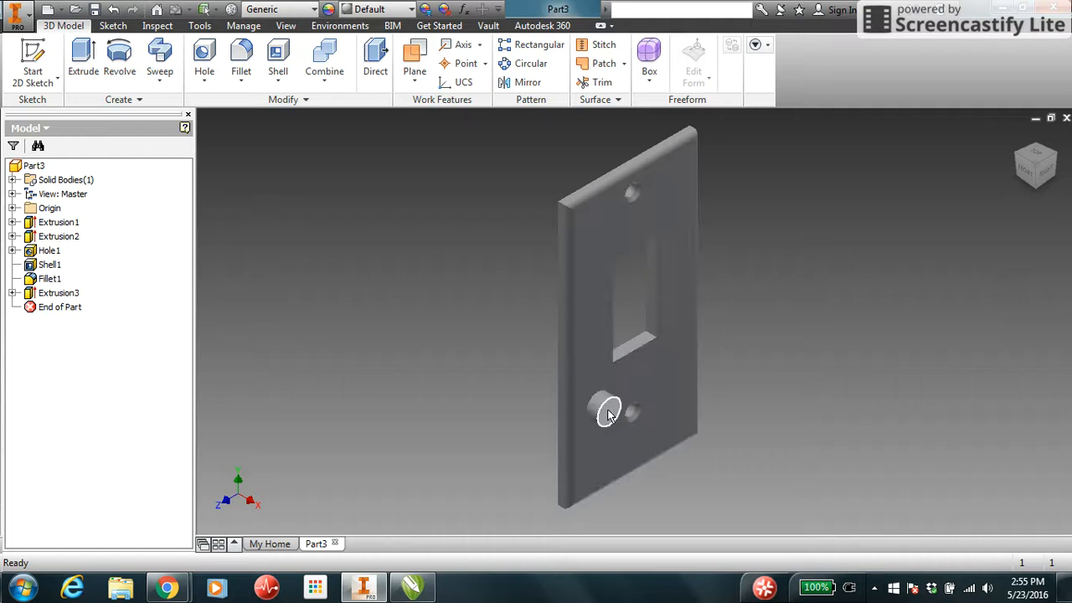
Fillet the outer circular edge of the cylindrical boss with a 0.125 in radius
left_click(241, 57)
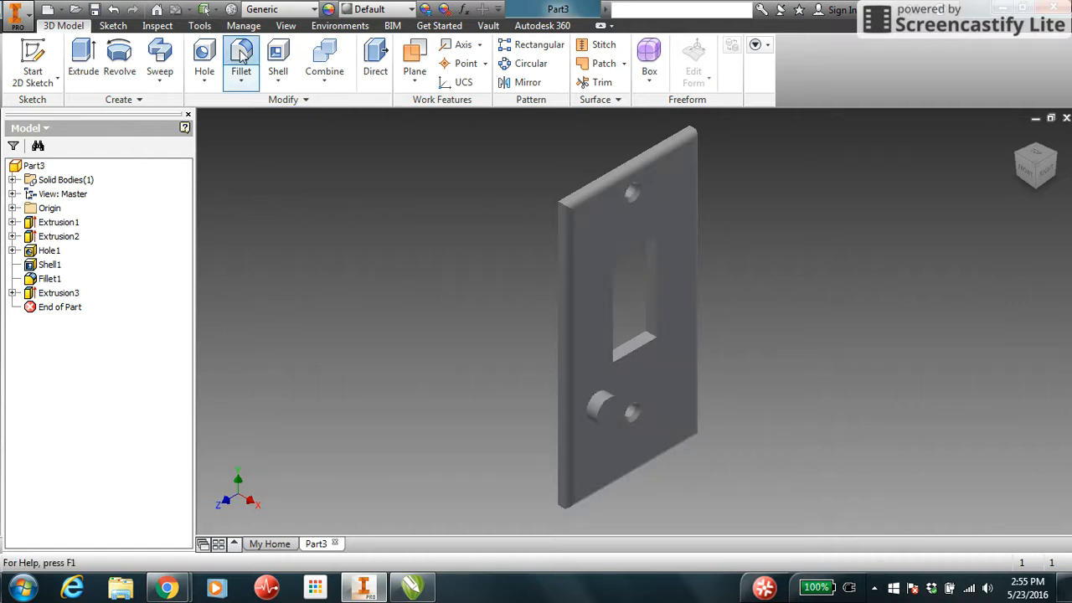
left_click(608, 411)
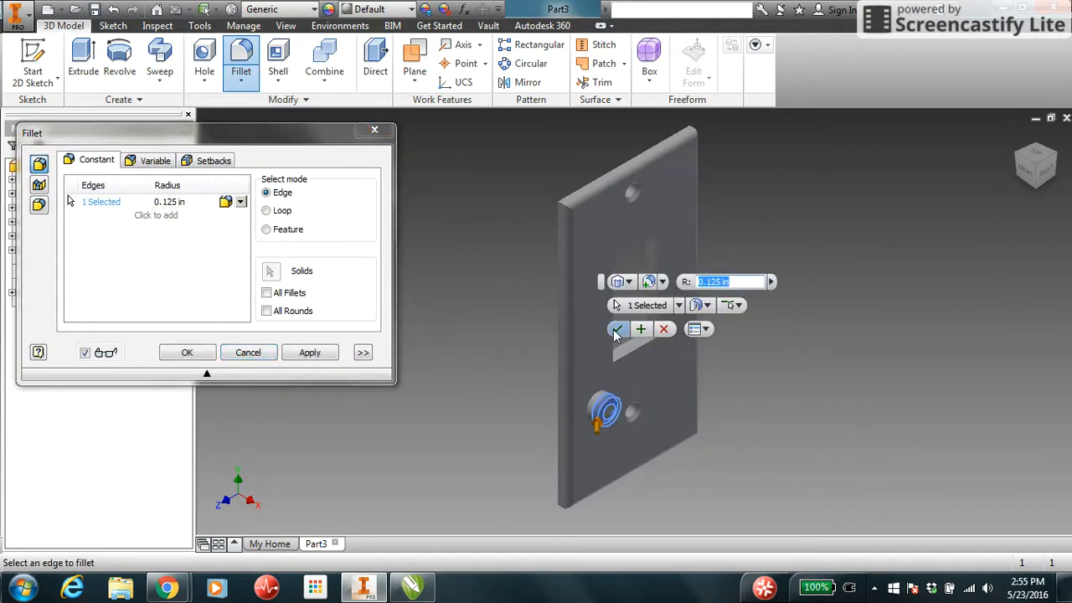
left_click(617, 329)
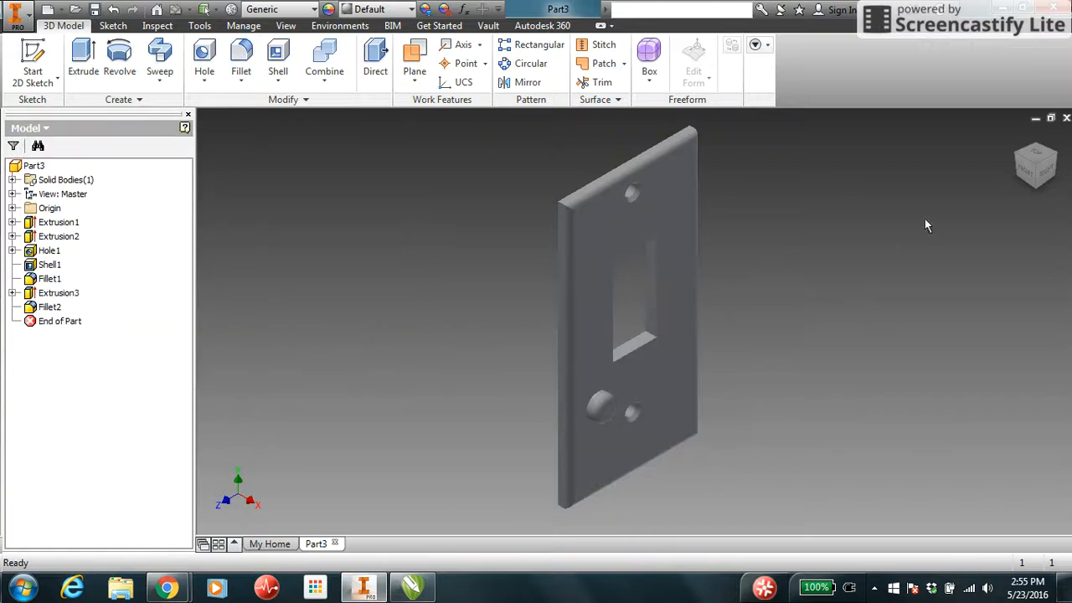